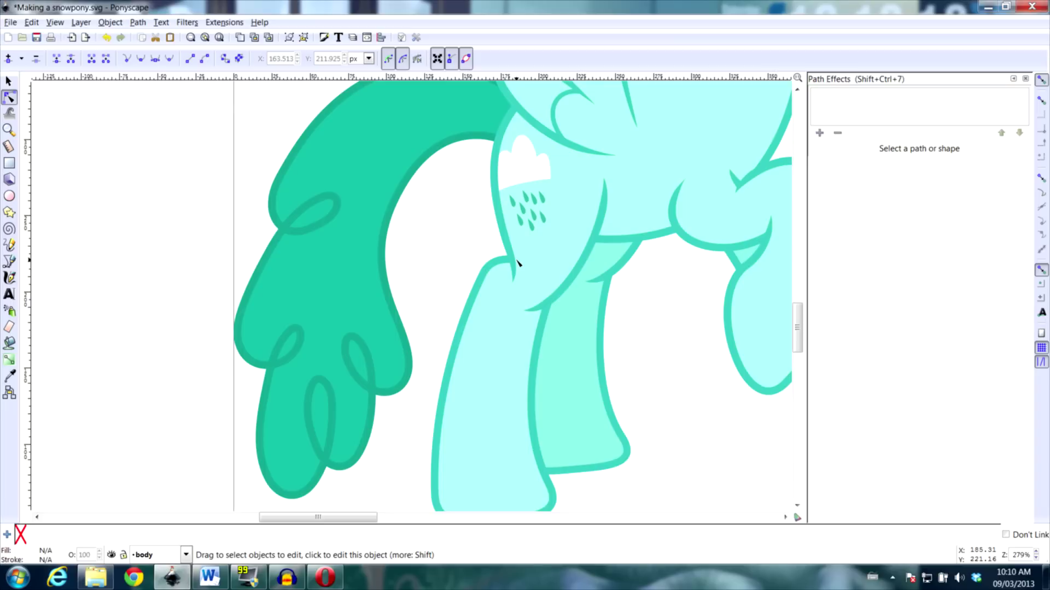
Step: Try shifting the lower part of the haunch outline toward the body, and undo the move
{"action": "left_click", "coordinate": [519, 249]}
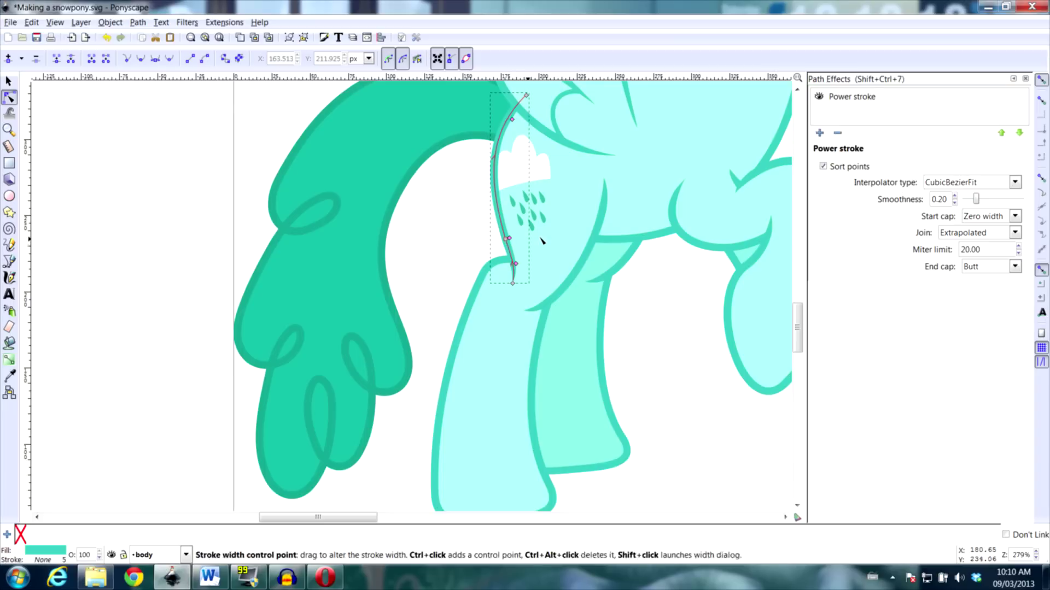
{"action": "left_click_drag", "start_coordinate": [540, 237], "coordinate": [480, 300]}
{"action": "left_click", "coordinate": [519, 262]}
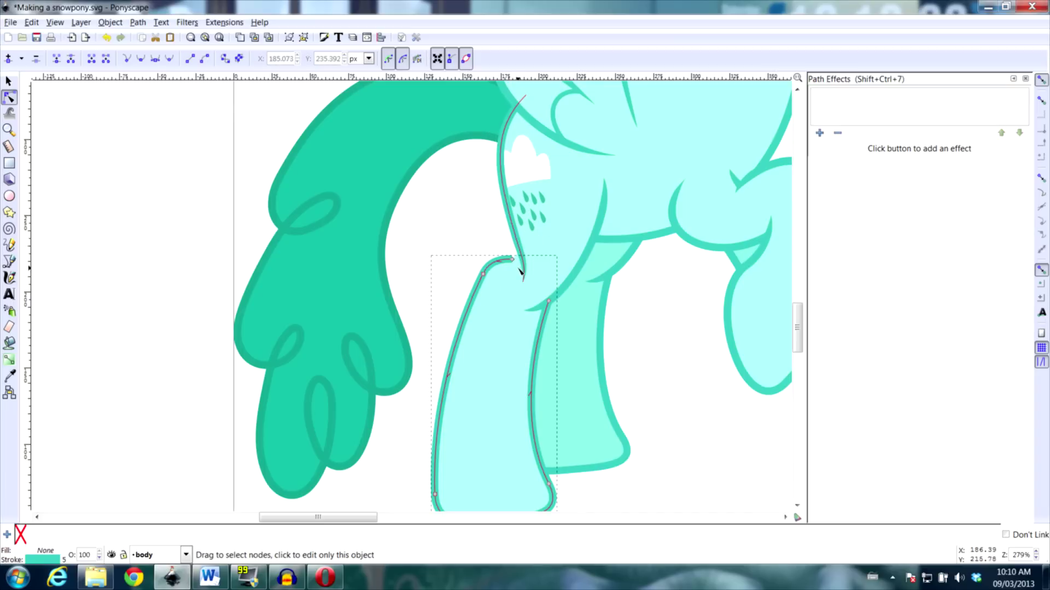
{"action": "key", "text": "ctrl+z"}
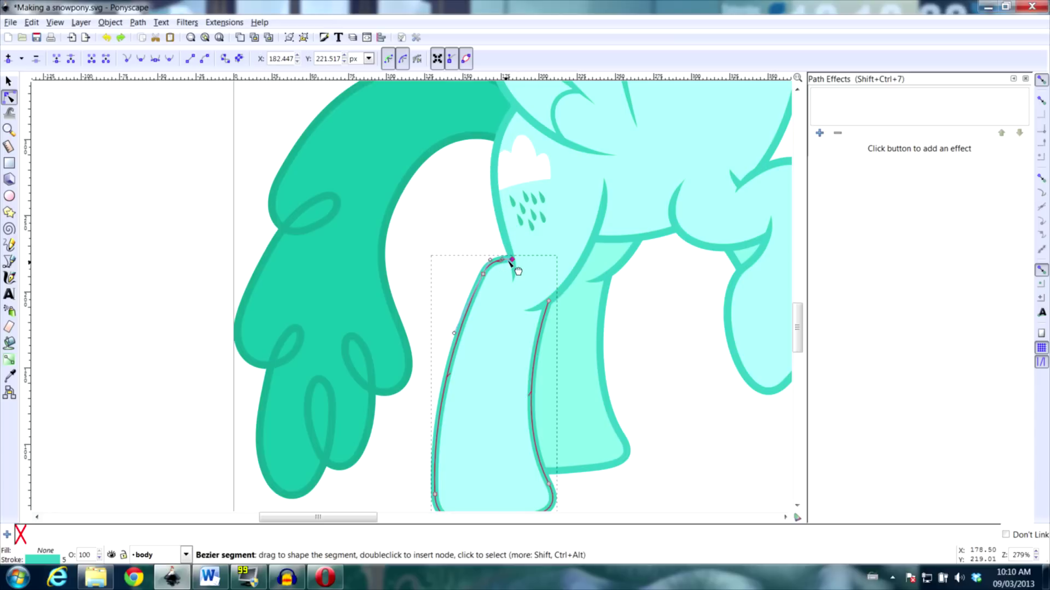
Step: Delete the end node where the hind leg outline meets the haunch, and add an Attach path effect to the leg outline
{"action": "left_click", "coordinate": [512, 260]}
{"action": "key", "text": "Delete"}
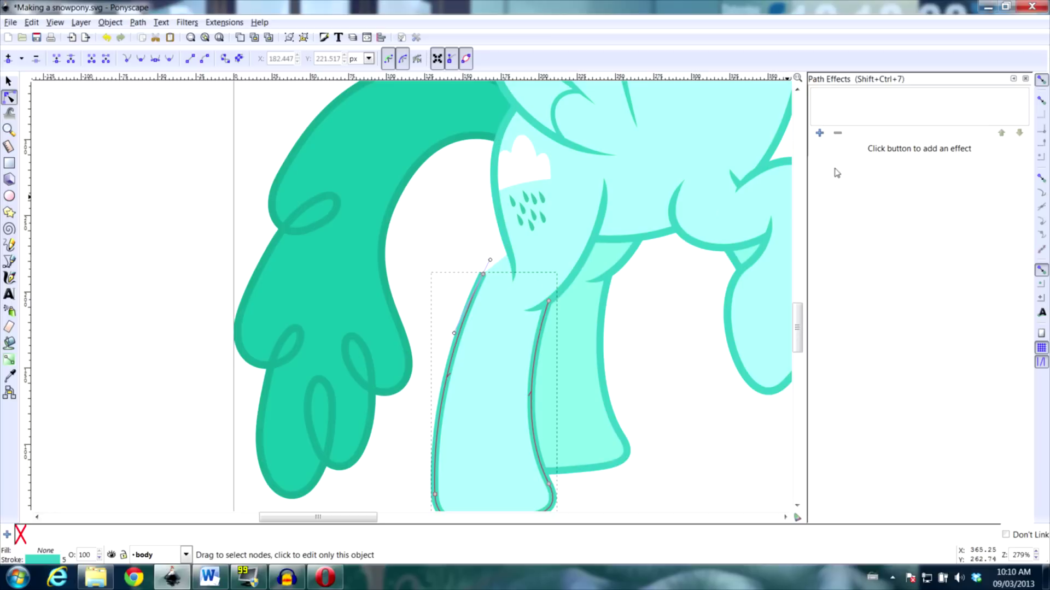
{"action": "left_click", "coordinate": [819, 133]}
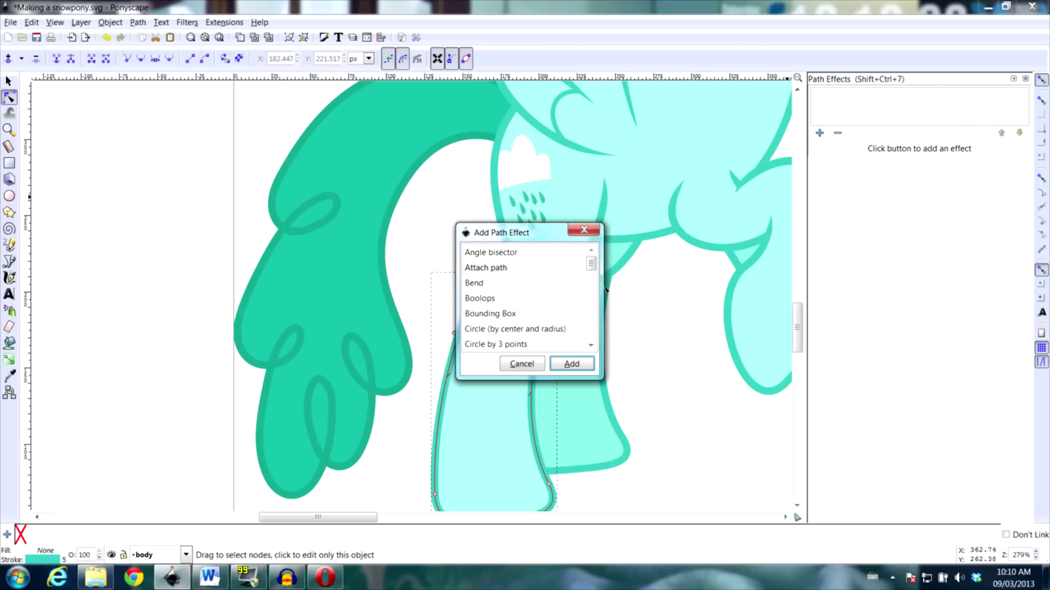
{"action": "left_click", "coordinate": [572, 364]}
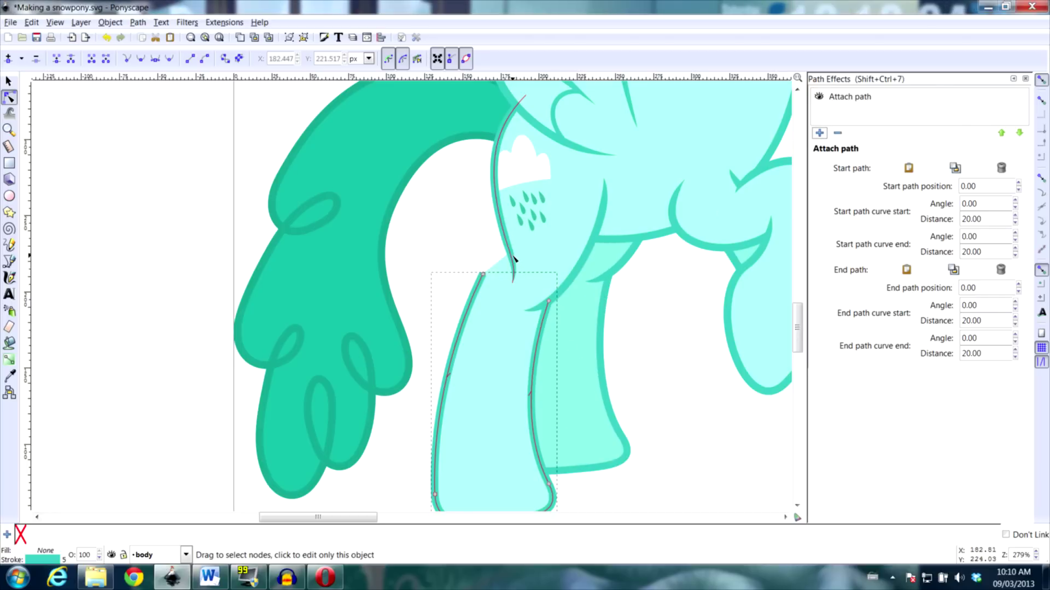
Step: Copy the haunch outline and paste it as the start path of the hind leg outline's Attach path effect
{"action": "left_click", "coordinate": [513, 261]}
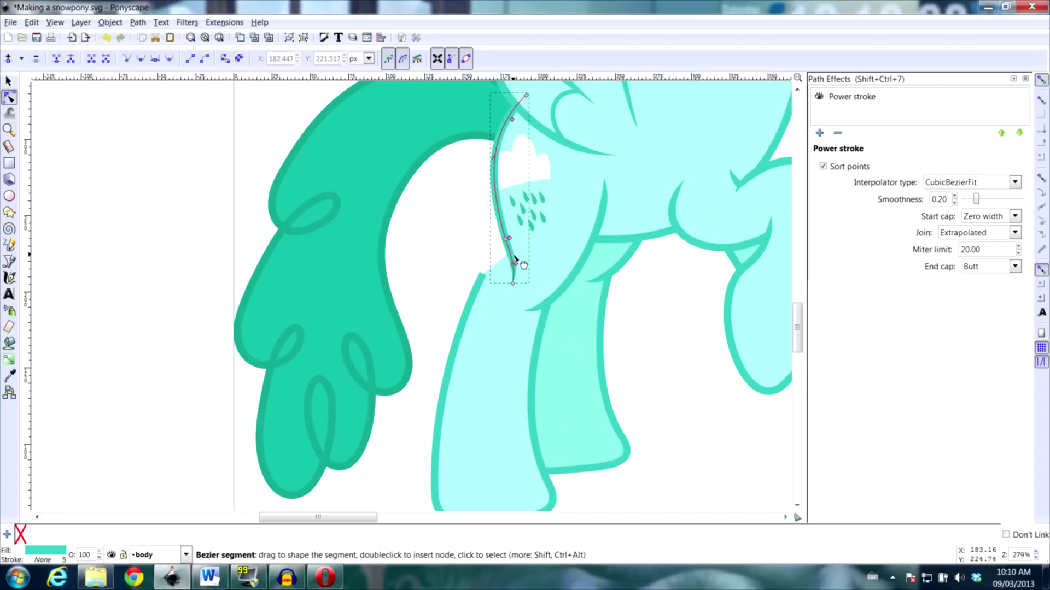
{"action": "right_click", "coordinate": [506, 223]}
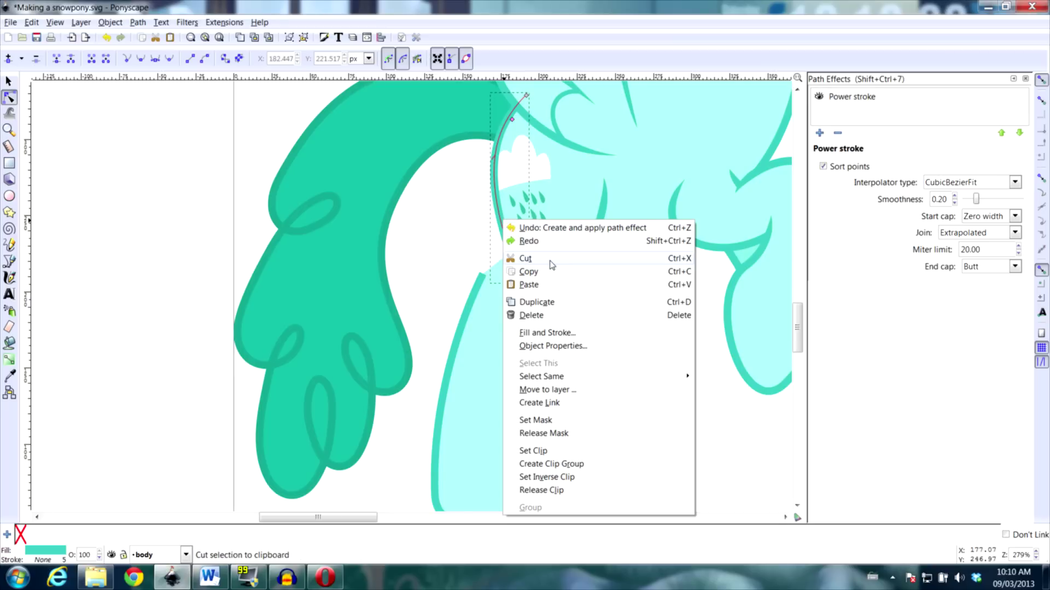
{"action": "left_click", "coordinate": [540, 272]}
{"action": "left_click", "coordinate": [483, 288]}
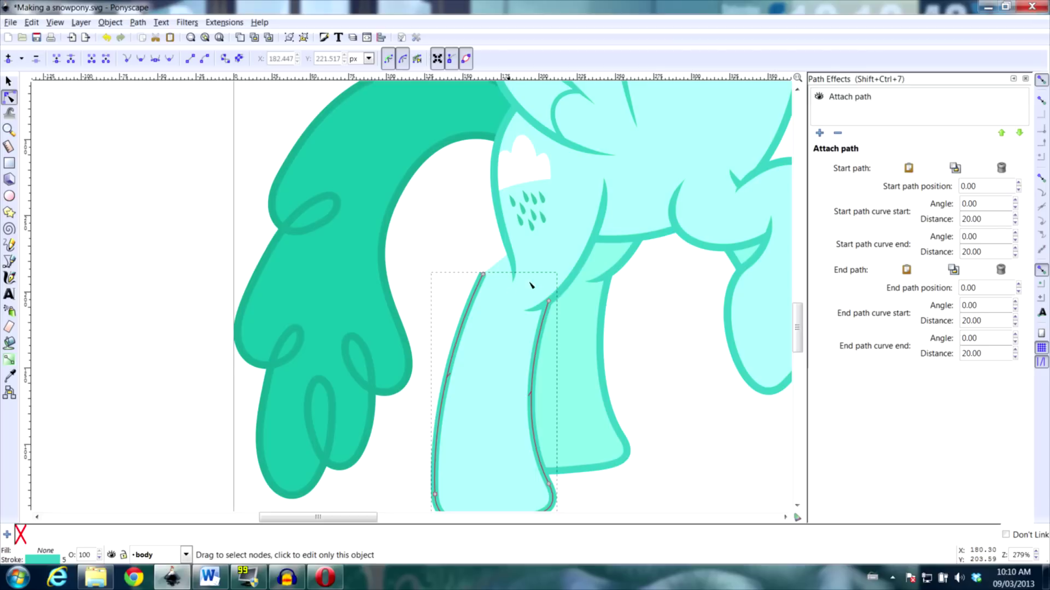
{"action": "left_click", "coordinate": [902, 174]}
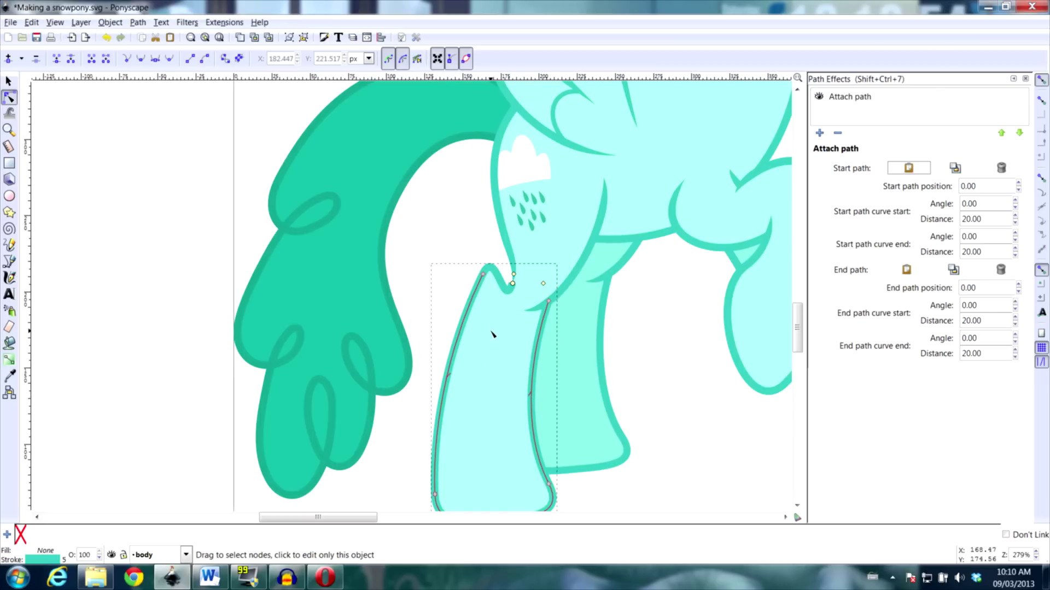
Step: Check the option for showing path direction on outlines in the Node tool preferences
{"action": "left_click", "coordinate": [420, 40]}
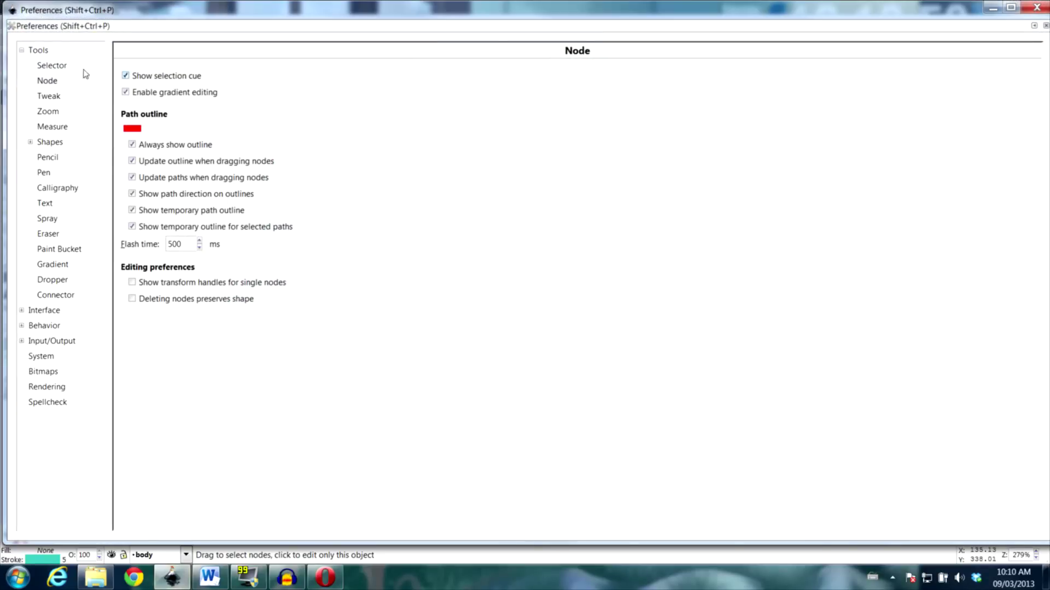
{"action": "left_click", "coordinate": [46, 51]}
{"action": "left_click", "coordinate": [48, 82]}
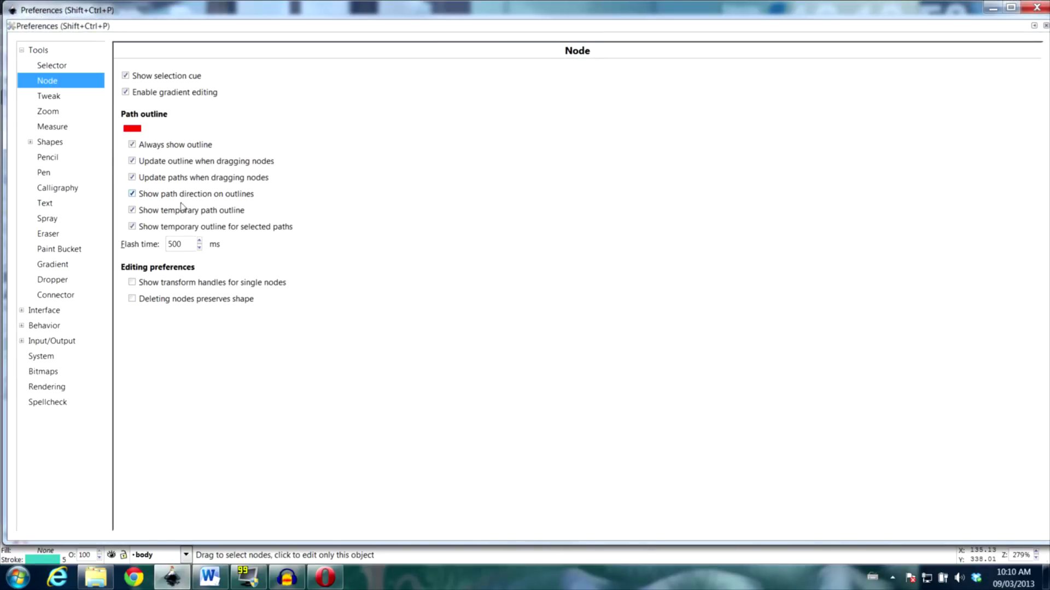
{"action": "mouse_move", "coordinate": [181, 202]}
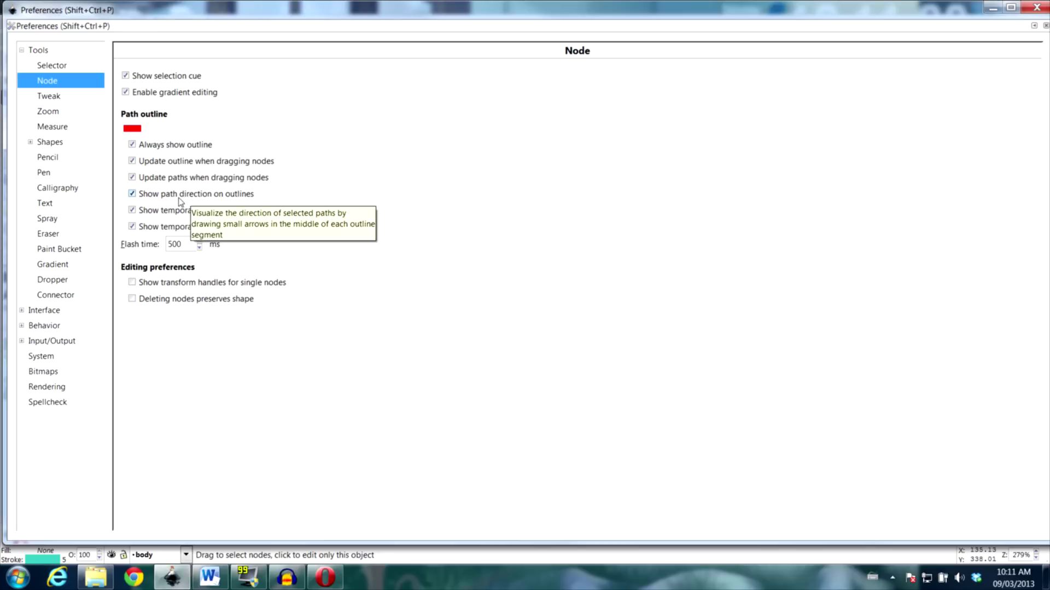
{"action": "left_click", "coordinate": [1033, 7]}
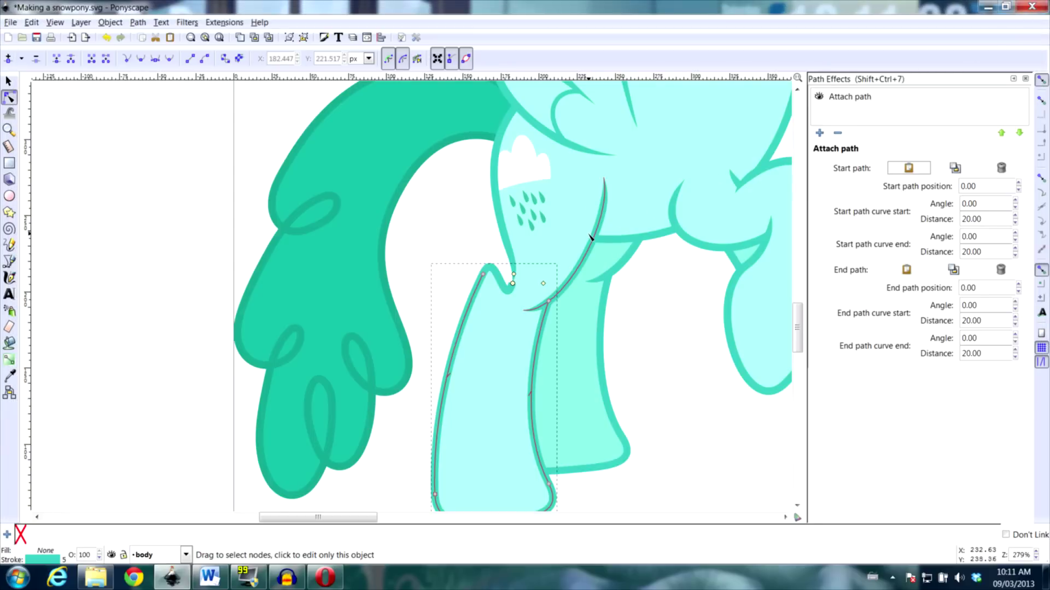
Step: Move the leg's start attachment along the haunch outline to about 0.46, shape its curve handles, and set the curve start angle to 0
{"action": "mouse_move", "coordinate": [512, 283]}
{"action": "left_mouse_down"}
{"action": "mouse_move", "coordinate": [513, 263]}
{"action": "mouse_move", "coordinate": [489, 262]}
{"action": "mouse_move", "coordinate": [504, 281]}
{"action": "mouse_move", "coordinate": [532, 273]}
{"action": "mouse_move", "coordinate": [497, 281]}
{"action": "mouse_move", "coordinate": [511, 279]}
{"action": "left_mouse_up"}
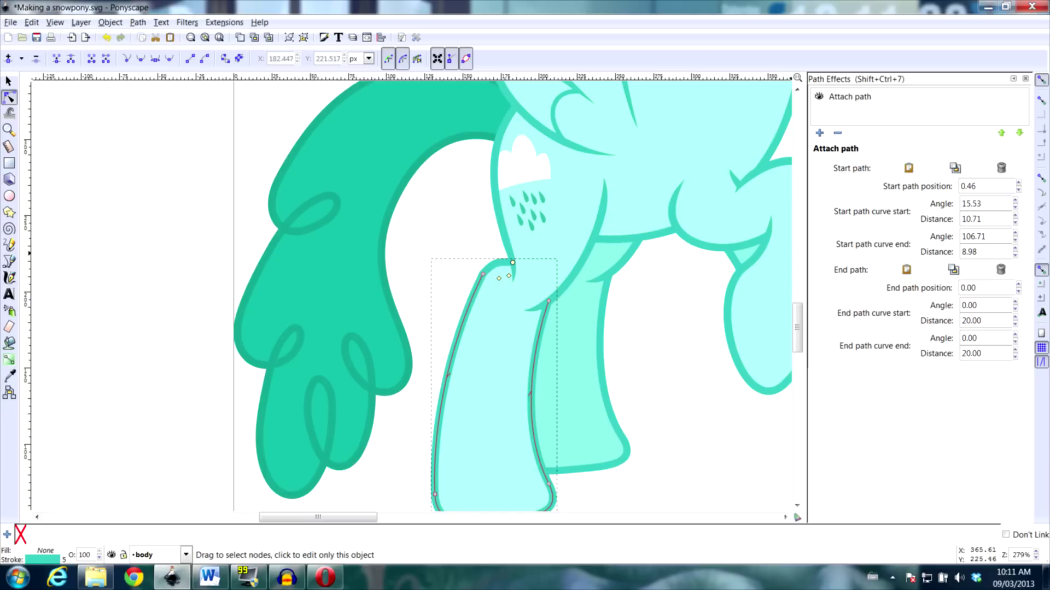
{"action": "left_click_drag", "start_coordinate": [981, 203], "coordinate": [960, 203]}
{"action": "type", "text": "0"}
{"action": "key", "text": "Return"}
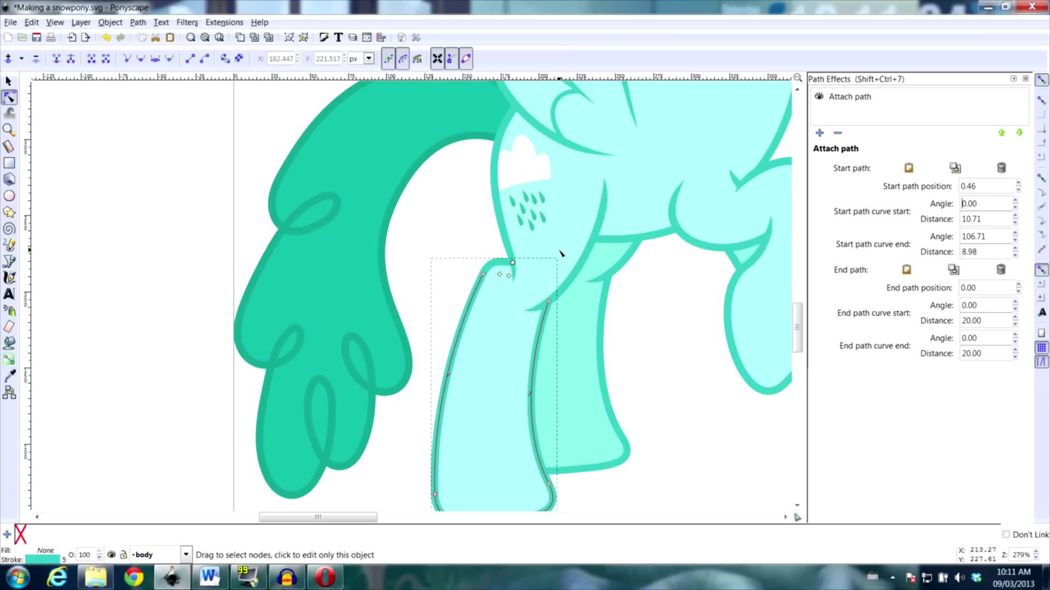
Step: Shift the lower nodes of the haunch outline slightly toward the body to test the leg attachment, and deselect it
{"action": "left_click", "coordinate": [511, 276]}
{"action": "left_click", "coordinate": [512, 282]}
{"action": "left_click_drag", "start_coordinate": [517, 268], "coordinate": [522, 264]}
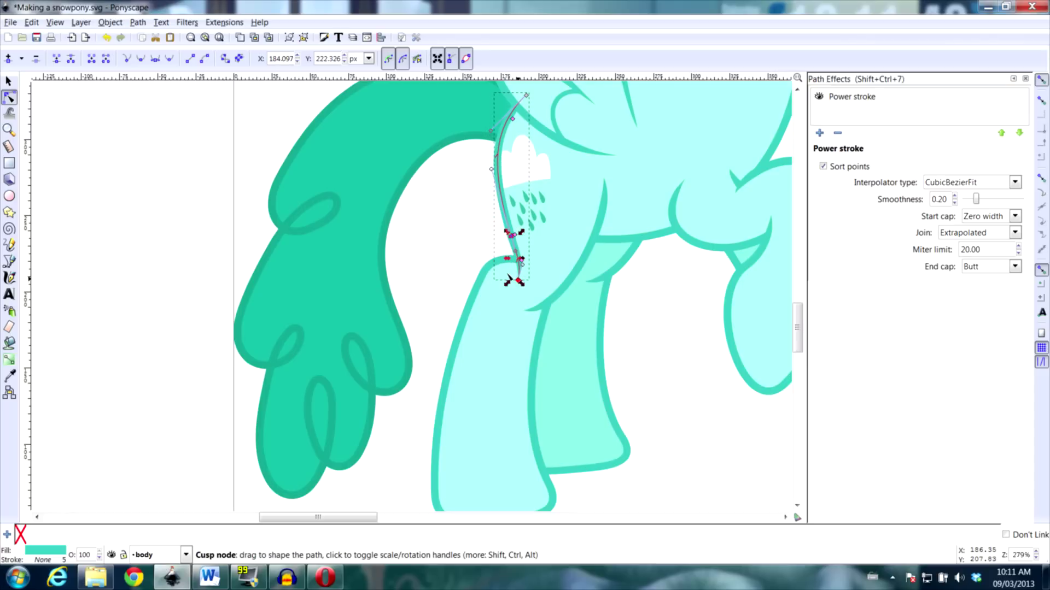
{"action": "left_click", "coordinate": [478, 237]}
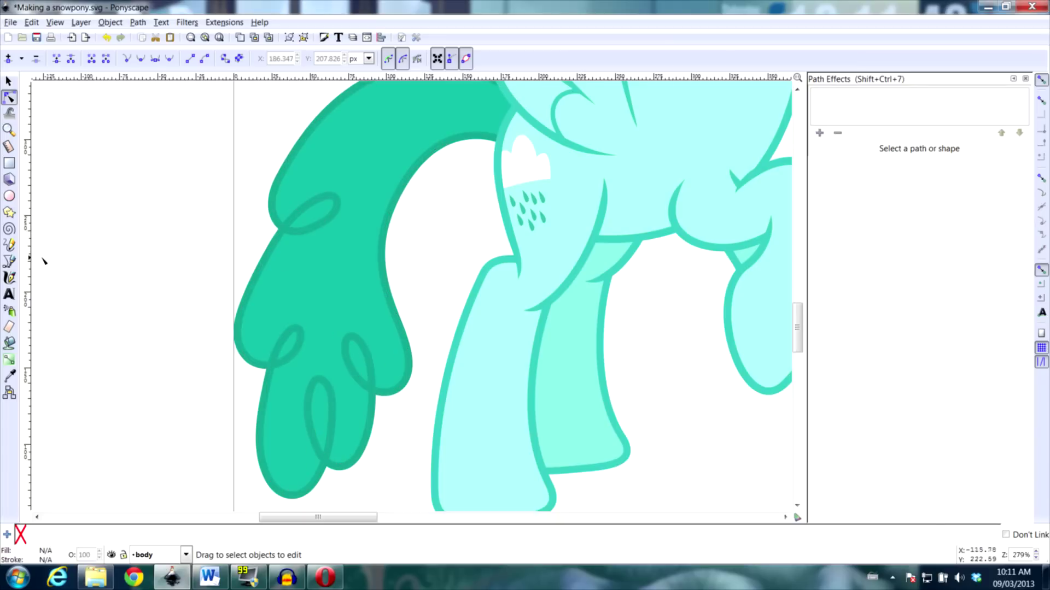
Step: Draw an open two-node curve across the middle of the tail on the tail layer
{"action": "left_click", "coordinate": [9, 261]}
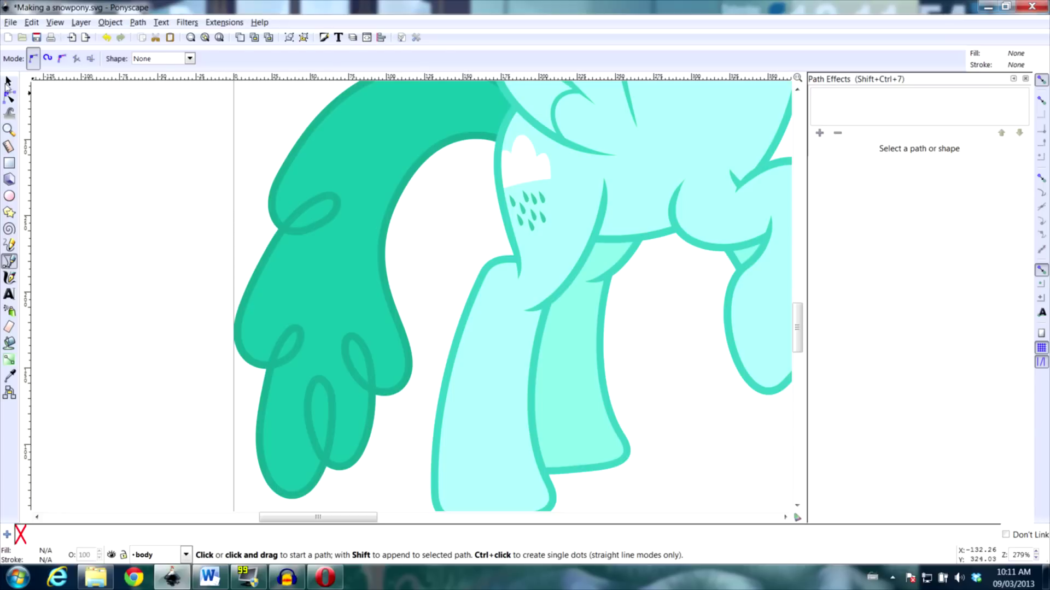
{"action": "left_click", "coordinate": [8, 81]}
{"action": "left_click", "coordinate": [302, 244]}
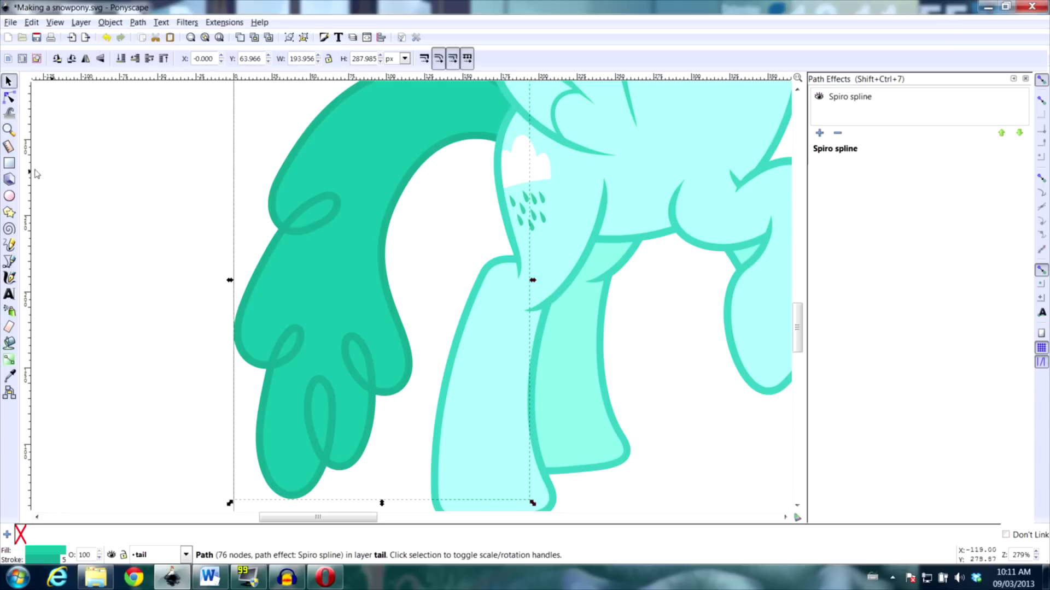
{"action": "left_click", "coordinate": [10, 262]}
{"action": "left_click", "coordinate": [209, 255]}
{"action": "left_click", "coordinate": [420, 270]}
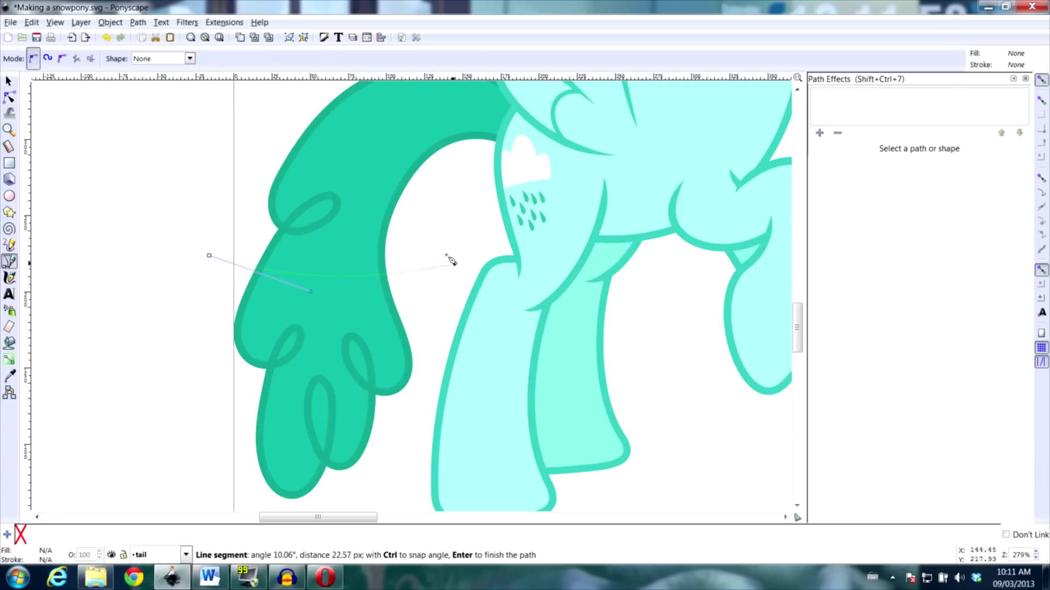
{"action": "key", "text": "Return"}
Step: Load a colour palette and give the new curve a black stroke
{"action": "left_click", "coordinate": [6, 535]}
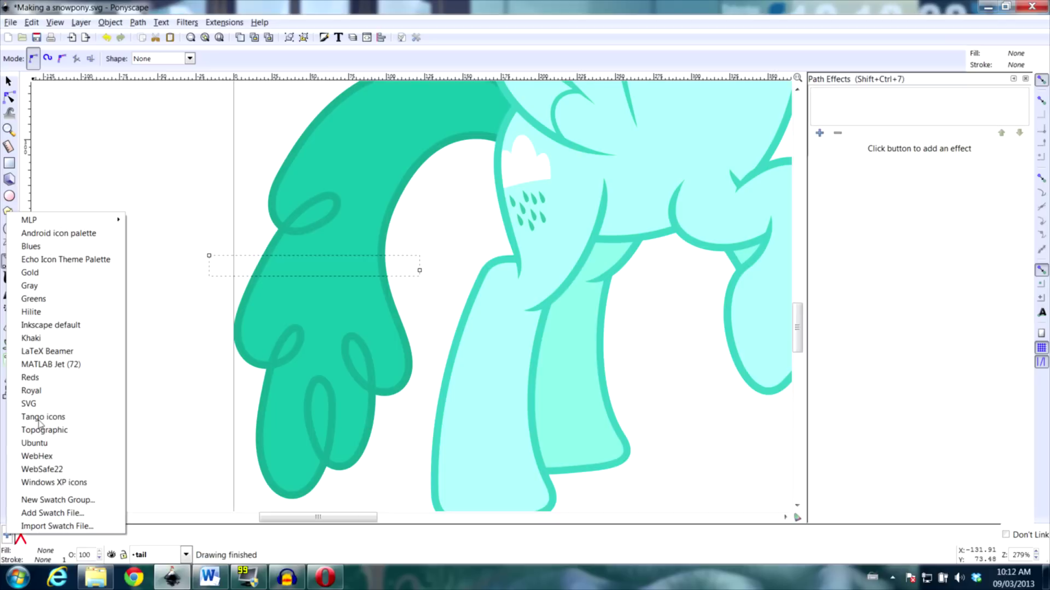
{"action": "left_click", "coordinate": [81, 504]}
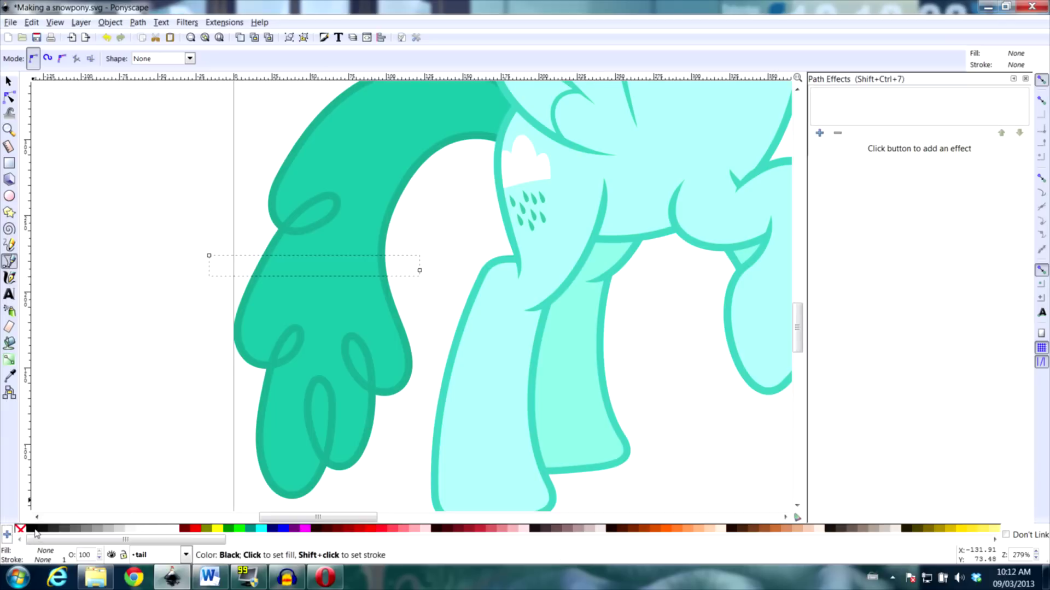
{"action": "left_click", "coordinate": [31, 529], "text": "shift"}
Step: Draw a second curve across the tail above the first, give it a black stroke, and lower it behind the tail
{"action": "left_click_drag", "start_coordinate": [217, 209], "coordinate": [398, 227]}
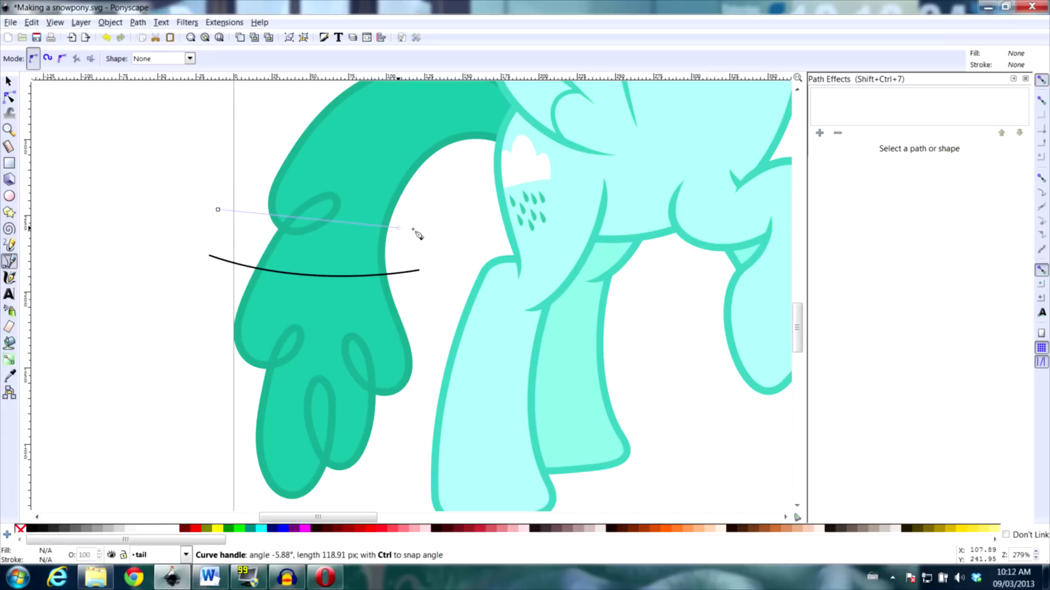
{"action": "double_click", "coordinate": [414, 248]}
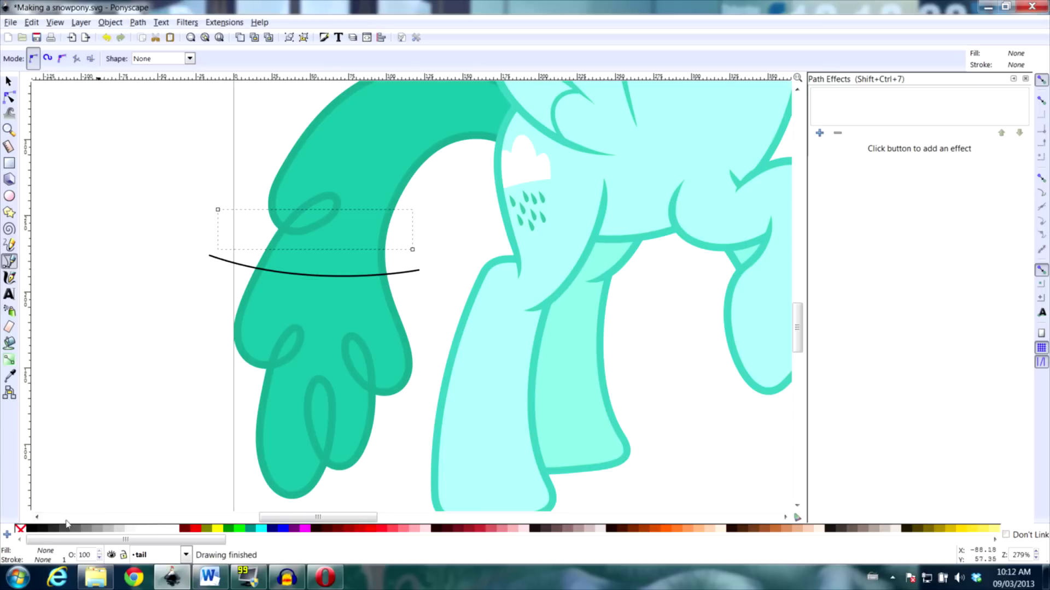
{"action": "left_click", "coordinate": [31, 529], "text": "shift"}
{"action": "key", "text": "Page_Down"}
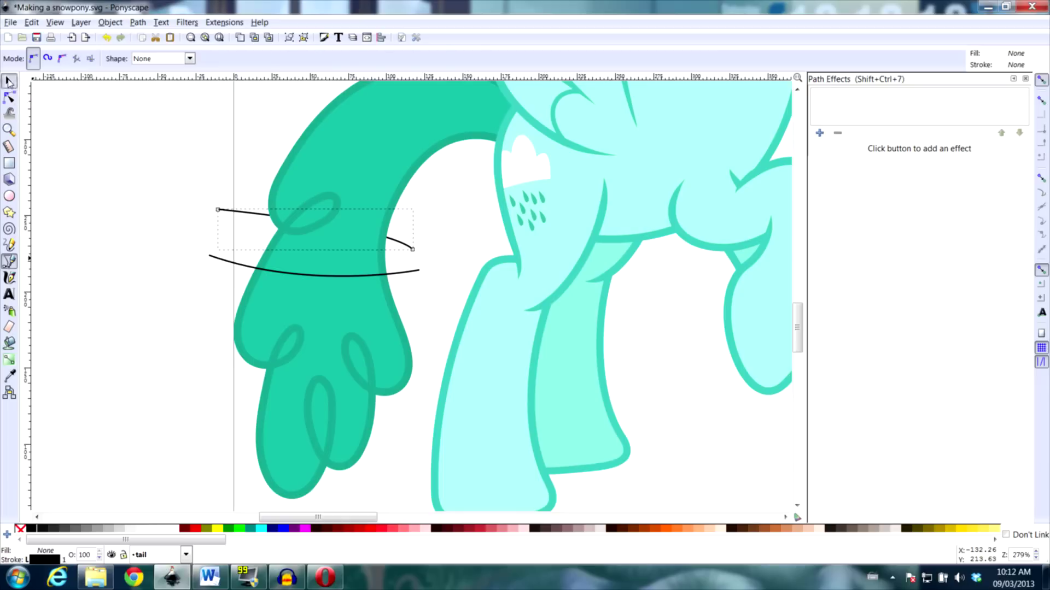
Step: Add an Attach path effect to the lower black curve and paste the copied upper curve as both start and end path
{"action": "left_click", "coordinate": [6, 81]}
{"action": "left_click", "coordinate": [258, 270]}
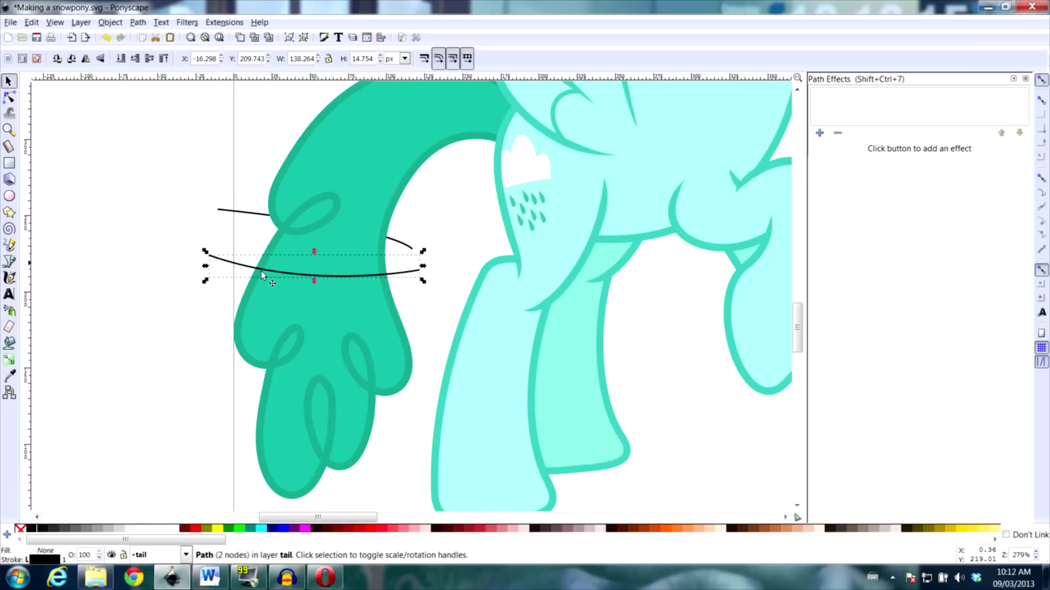
{"action": "left_click", "coordinate": [818, 134]}
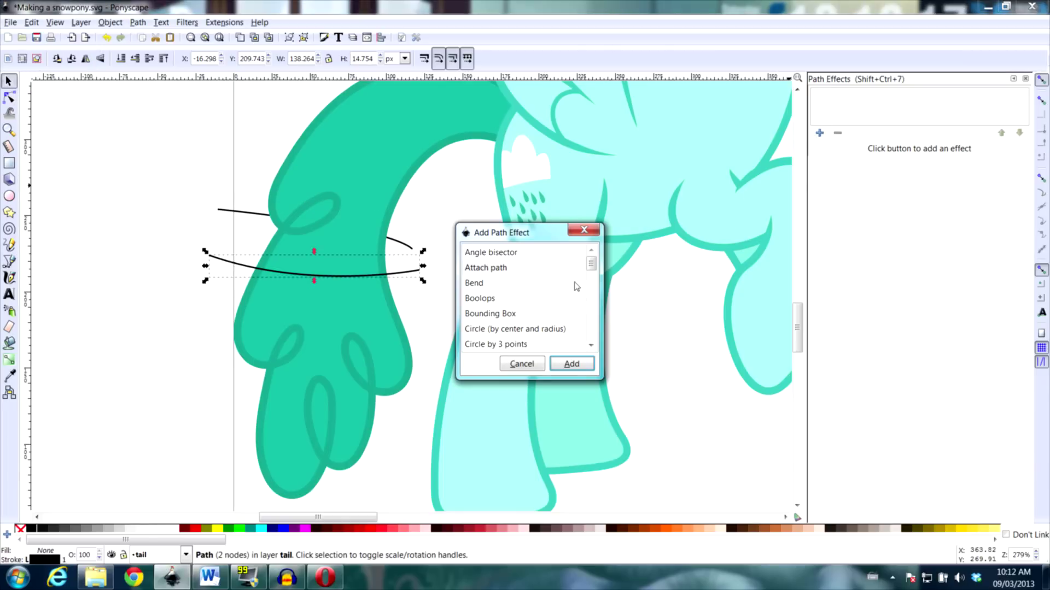
{"action": "left_click", "coordinate": [576, 367]}
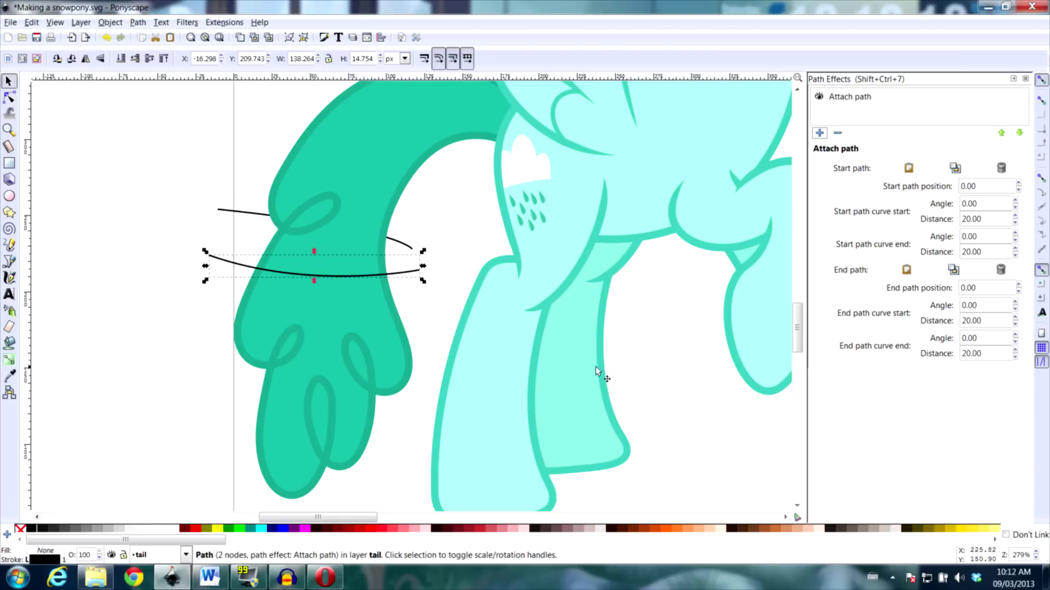
{"action": "left_click", "coordinate": [907, 169]}
{"action": "left_click", "coordinate": [903, 271]}
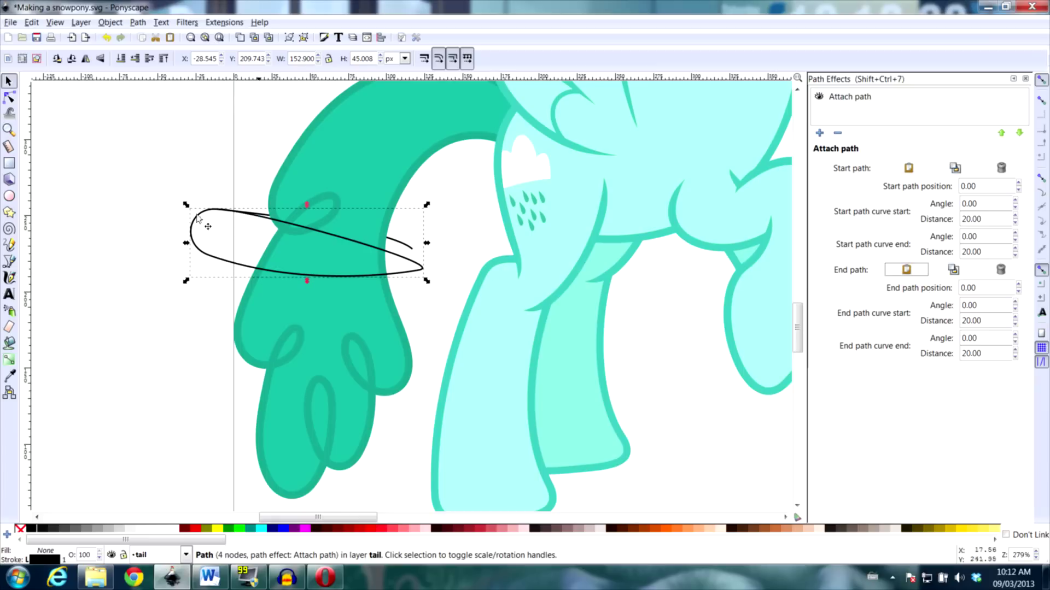
Step: Move the end attachment to the upper curve's far end at position 1.00, and set both end path curve angles to 0
{"action": "key", "text": "n"}
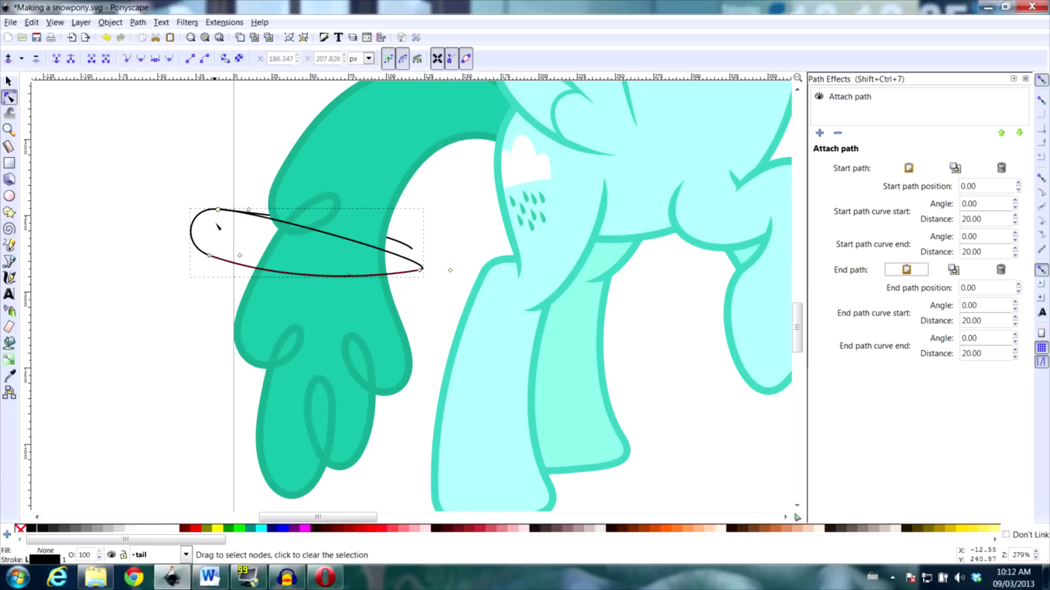
{"action": "left_click_drag", "start_coordinate": [219, 210], "coordinate": [443, 230]}
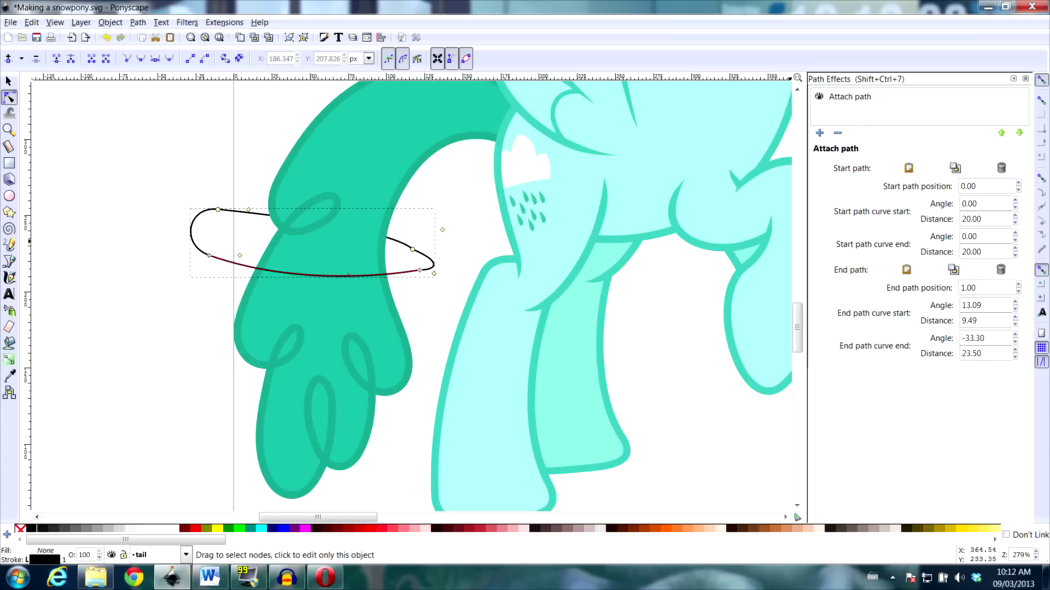
{"action": "double_click", "coordinate": [971, 305]}
{"action": "type", "text": "0"}
{"action": "double_click", "coordinate": [974, 338]}
{"action": "type", "text": "0"}
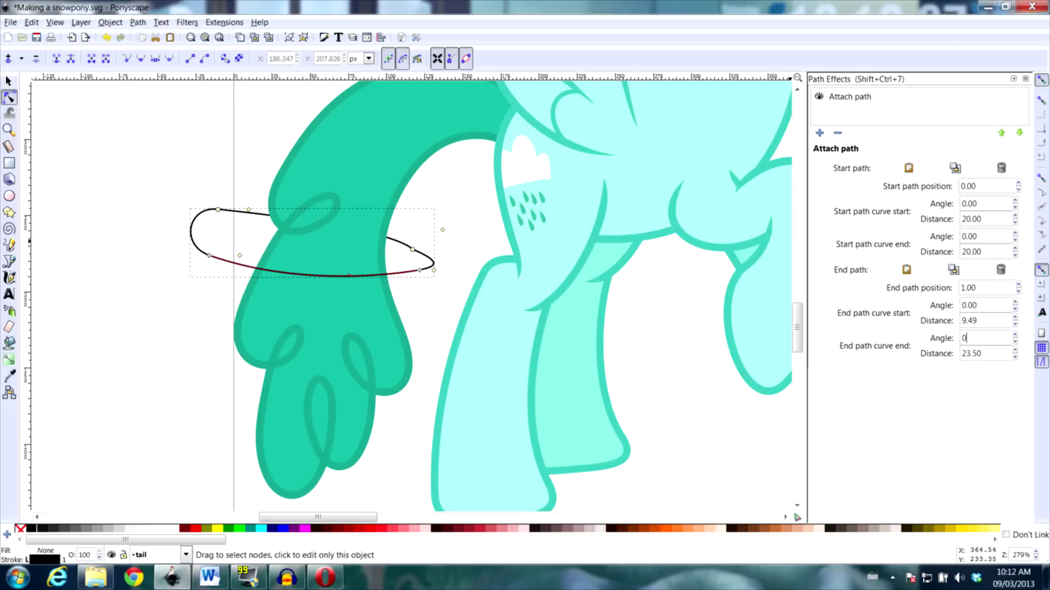
{"action": "key", "text": "Return"}
Step: Set the end path curve end distance to 5 and deselect the attached curve
{"action": "double_click", "coordinate": [968, 353]}
{"action": "type", "text": "5"}
{"action": "key", "text": "Return"}
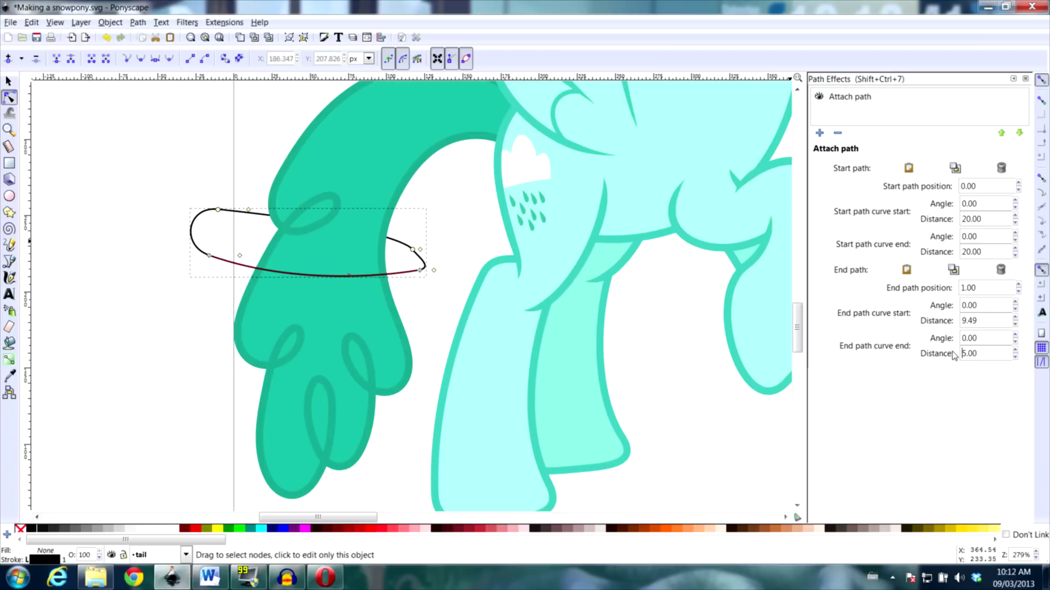
{"action": "double_click", "coordinate": [966, 320]}
{"action": "scroll", "coordinate": [422, 285], "scroll_direction": "up", "scroll_amount": 1}
{"action": "left_click", "coordinate": [468, 252]}
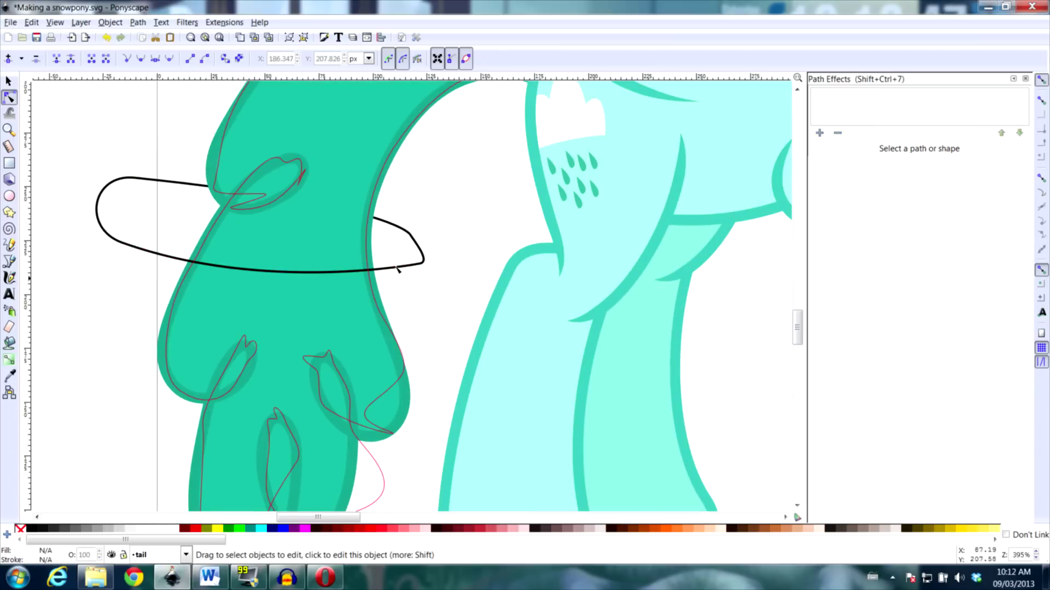
Step: Adjust the handle shaping the attachment's right-hand bend, and shift the lower curve's right end node inward to about X 113, Y 214.3
{"action": "left_click", "coordinate": [422, 256]}
{"action": "left_click_drag", "start_coordinate": [420, 234], "coordinate": [424, 229]}
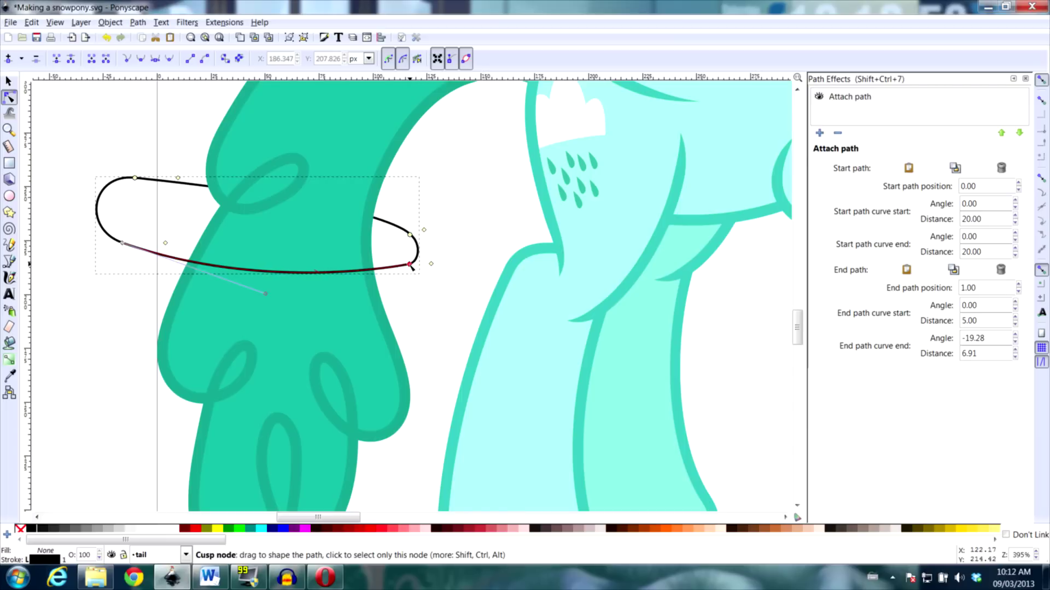
{"action": "left_click_drag", "start_coordinate": [422, 265], "coordinate": [405, 266]}
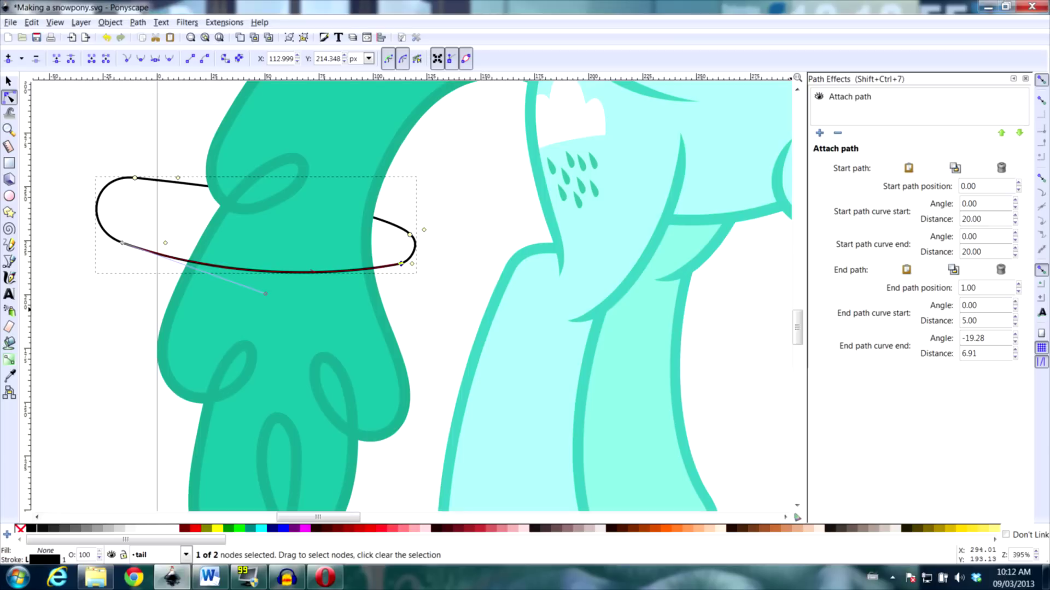
Step: Set the end path curve end angle and distance to 0 and deselect the attached curve
{"action": "double_click", "coordinate": [969, 354]}
{"action": "type", "text": "0"}
{"action": "key", "text": "Return"}
{"action": "key", "text": "Escape"}
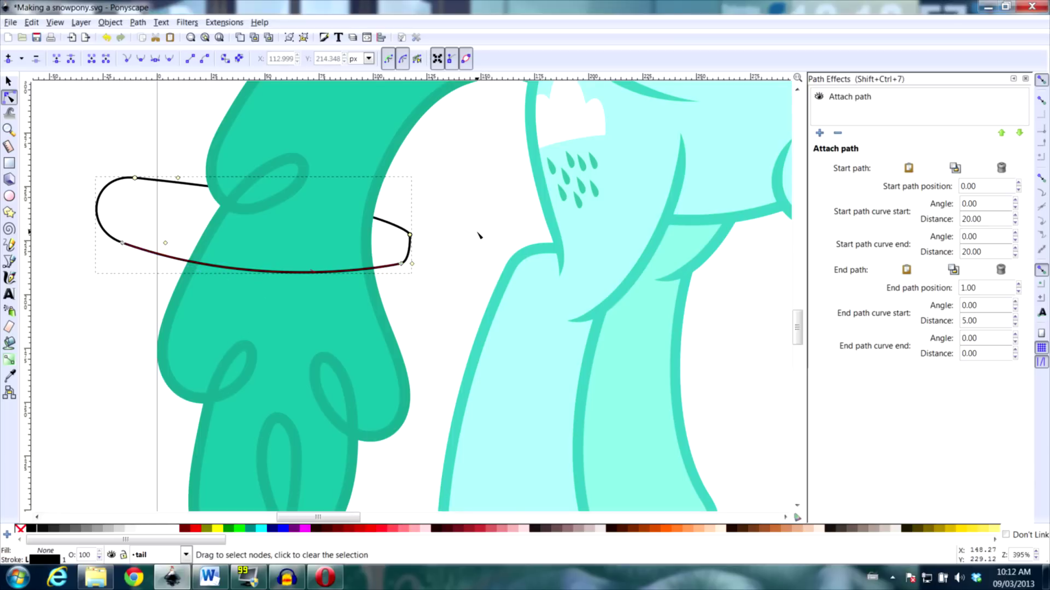
{"action": "key", "text": "Escape"}
Step: Move the upper black curve's left end node downward and reposition the lower curve's left node at about X -15.6, Y 214.4
{"action": "scroll", "coordinate": [505, 229], "scroll_direction": "left", "scroll_amount": 3}
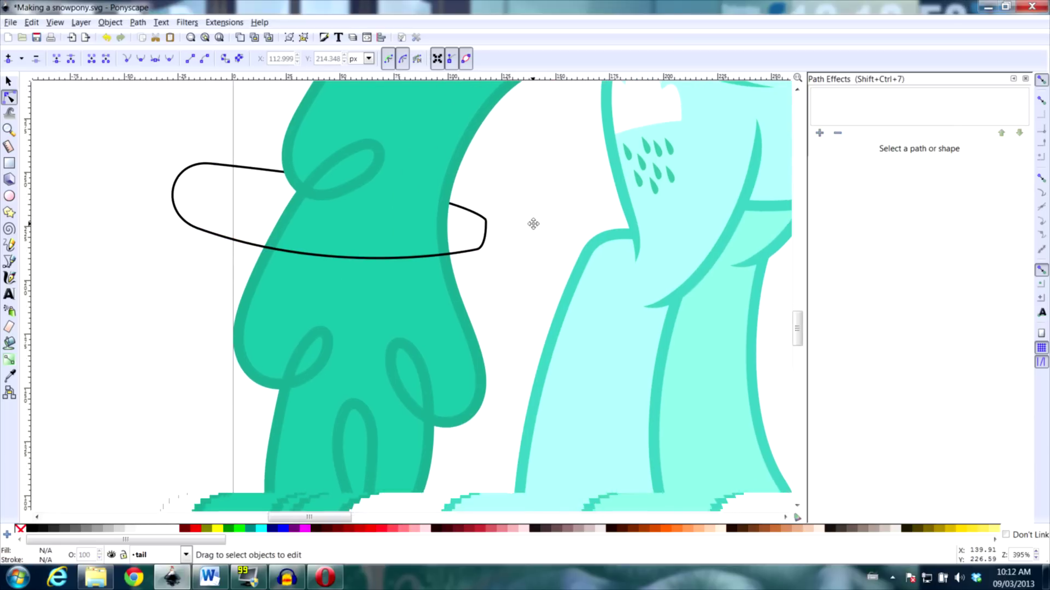
{"action": "scroll", "coordinate": [541, 210], "scroll_direction": "left", "scroll_amount": 2}
{"action": "scroll", "coordinate": [555, 213], "scroll_direction": "down", "scroll_amount": 2}
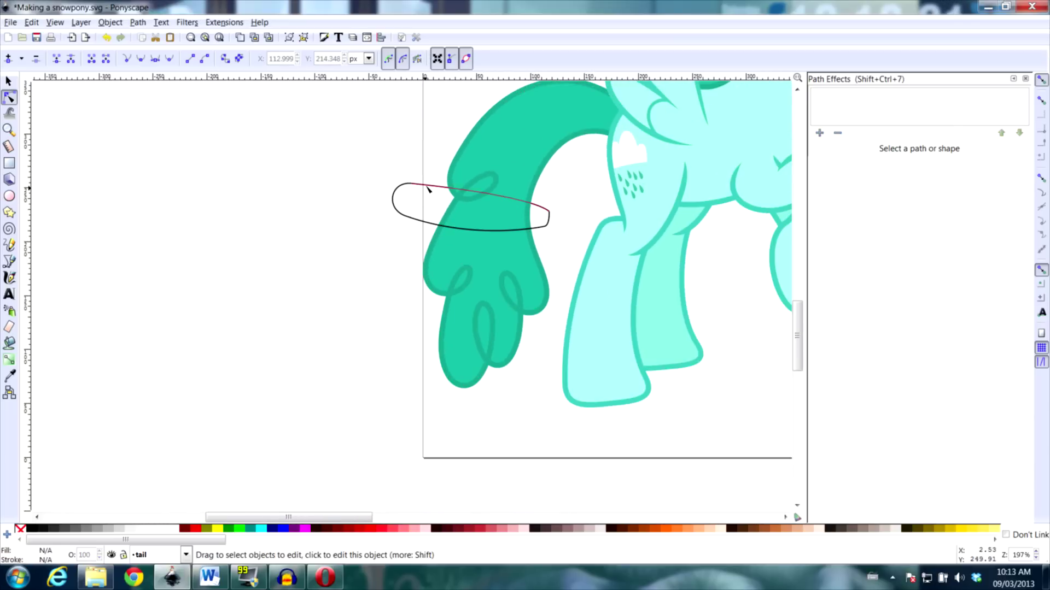
{"action": "left_click", "coordinate": [406, 186]}
{"action": "left_click_drag", "start_coordinate": [412, 183], "coordinate": [410, 220]}
{"action": "left_click", "coordinate": [410, 214]}
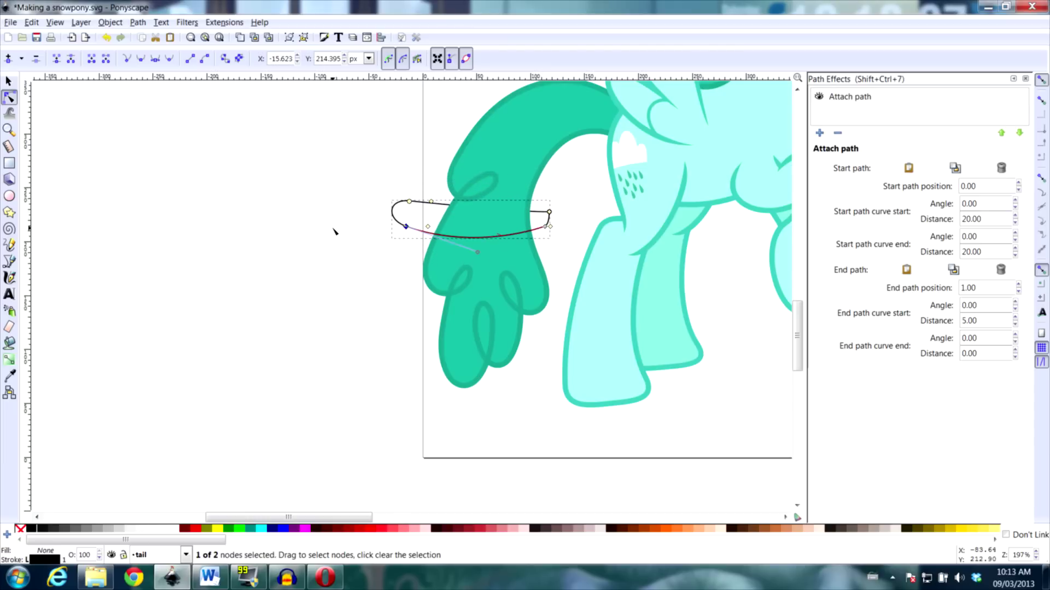
{"action": "left_click", "coordinate": [335, 230]}
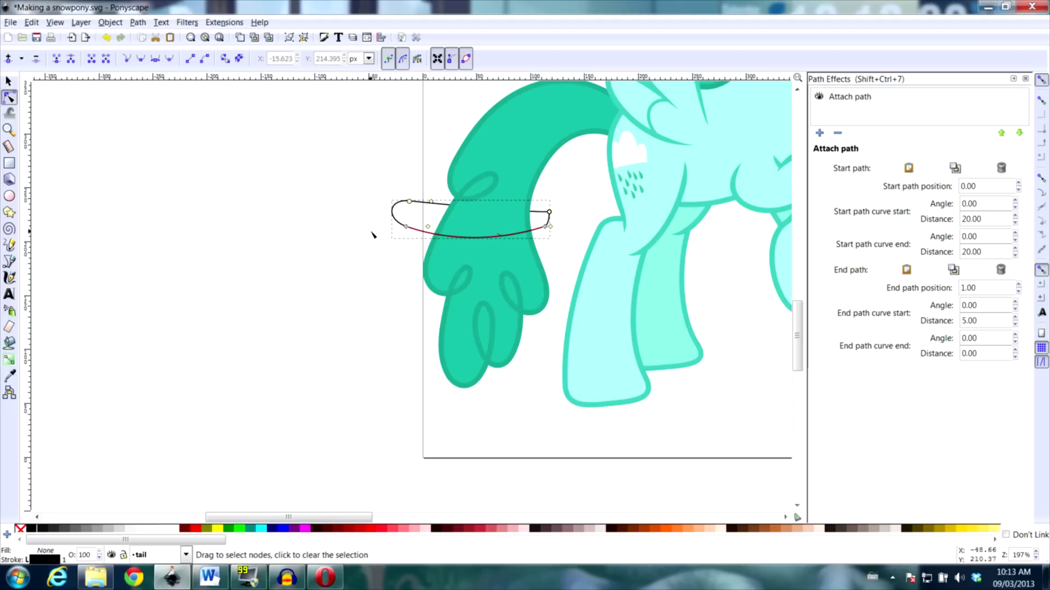